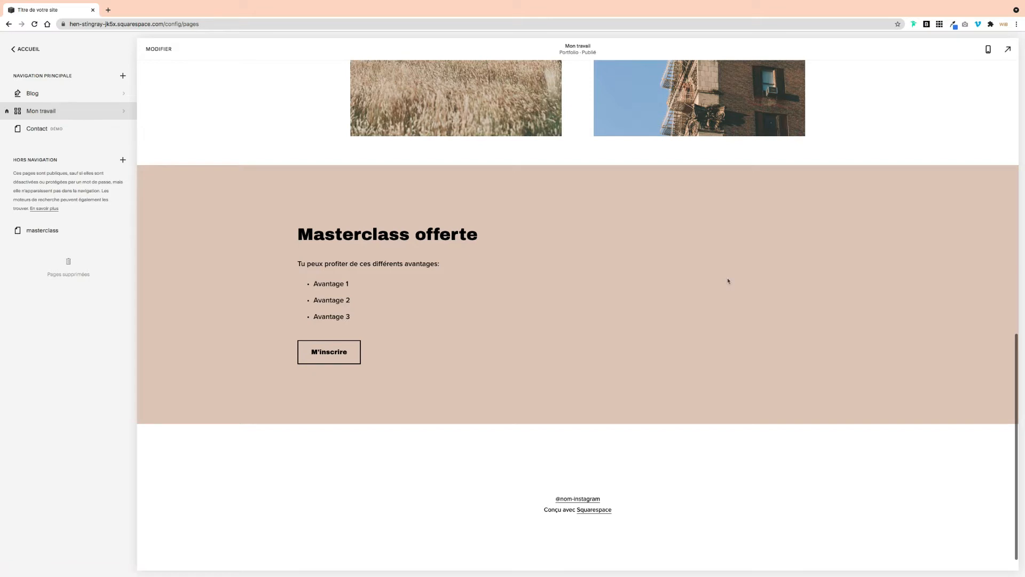
click(335, 358)
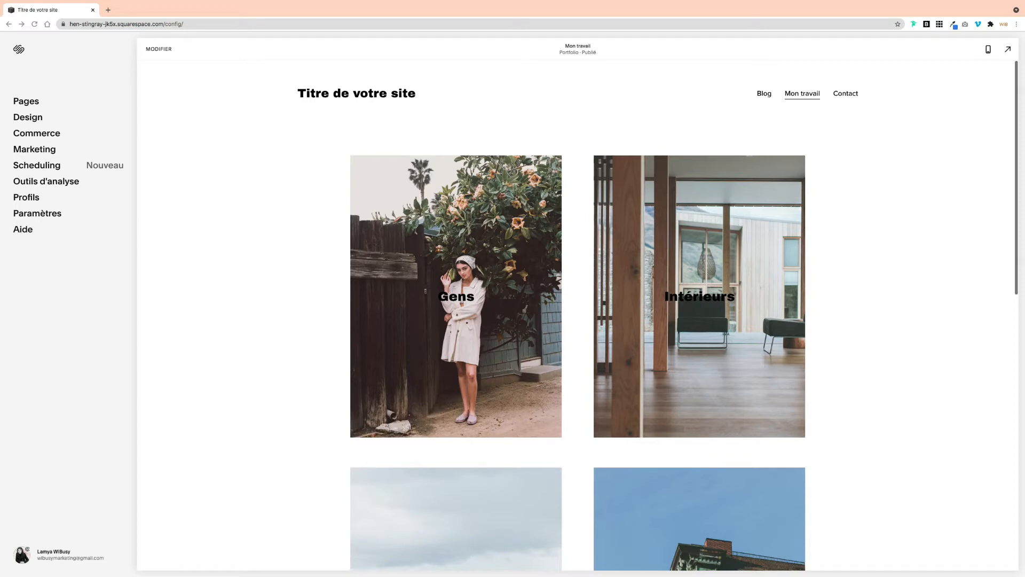
Create a blank page outside the main navigation and name it "masterclass"
click(24, 102)
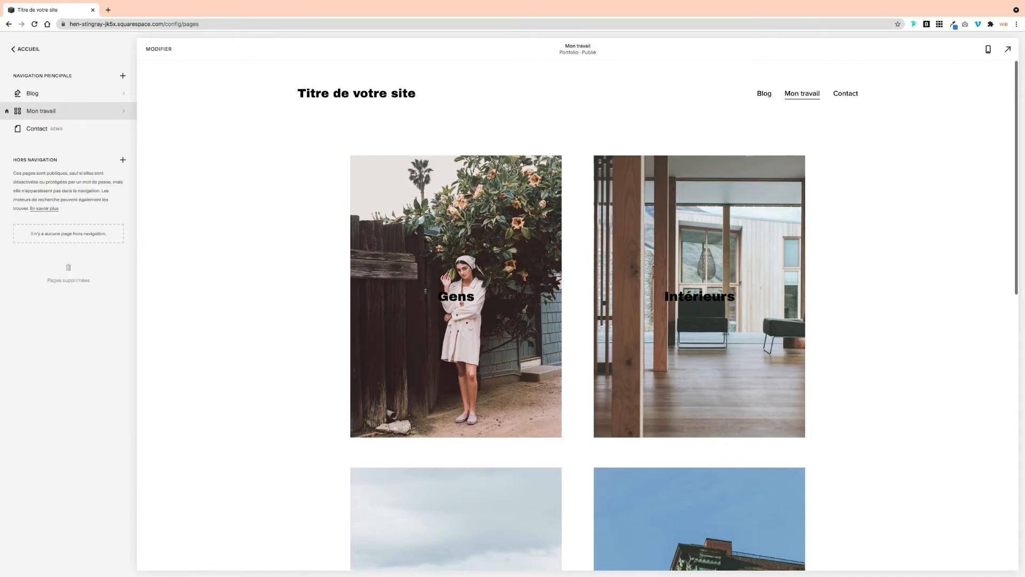
click(123, 160)
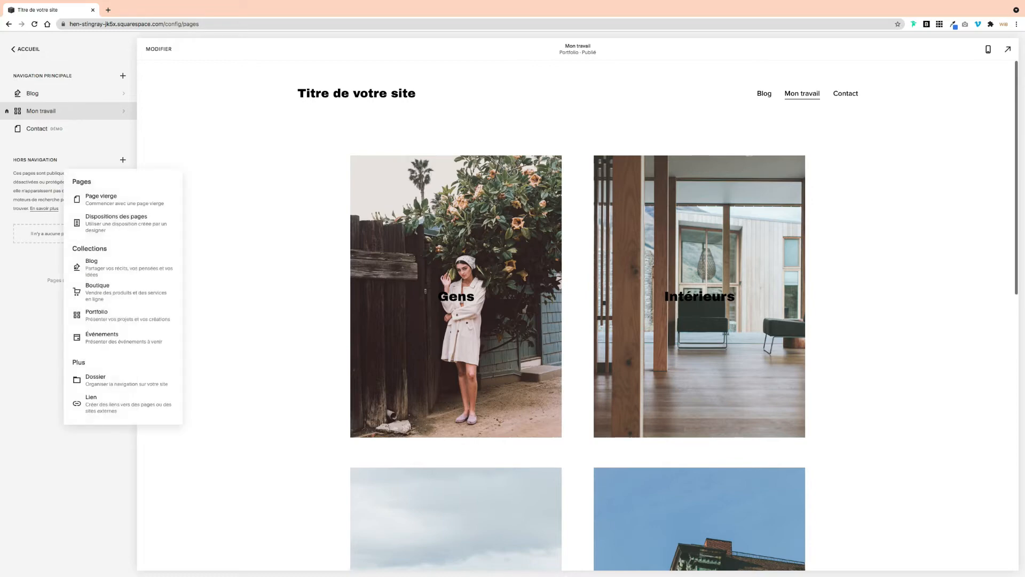
click(103, 202)
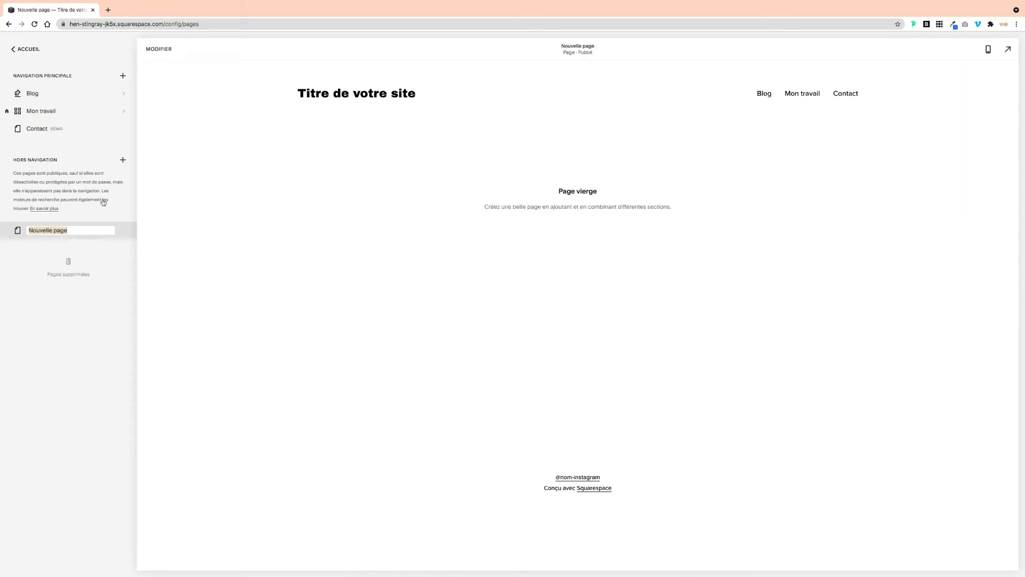
text(masterclass)
key(Return)
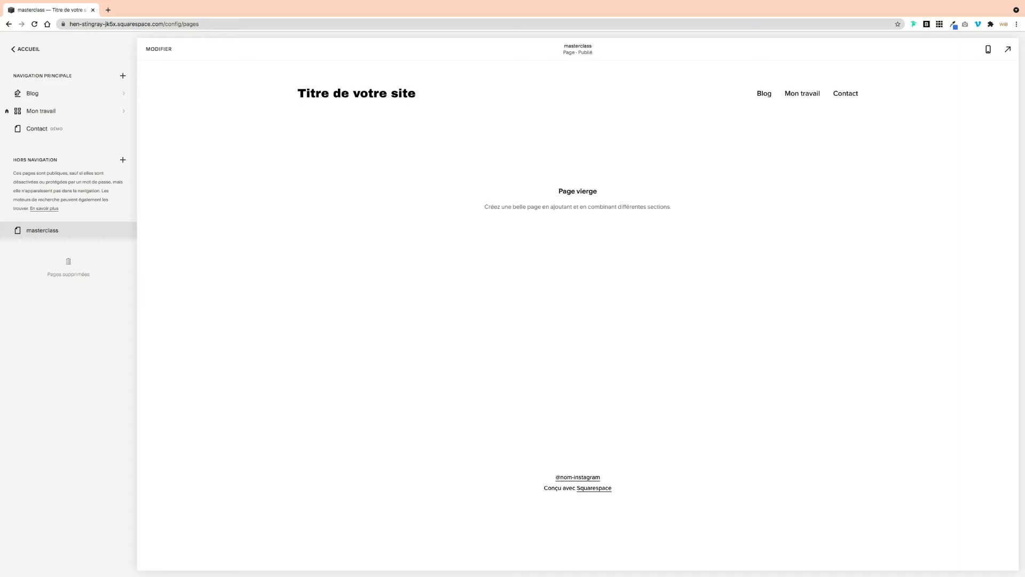
Add a left-aligned Newsletter section with title, description and e-mail field to the masterclass page
click(162, 53)
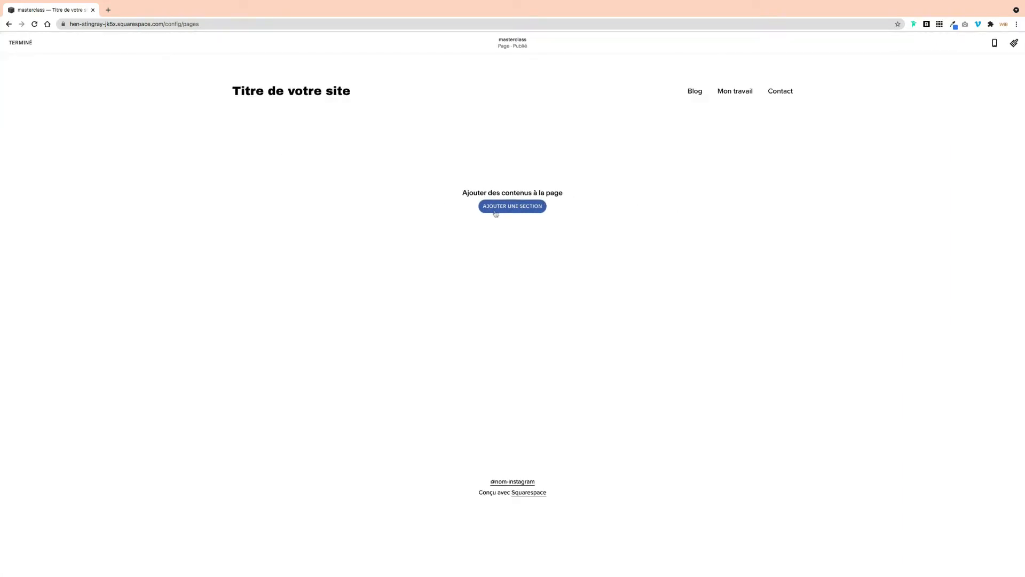
click(516, 207)
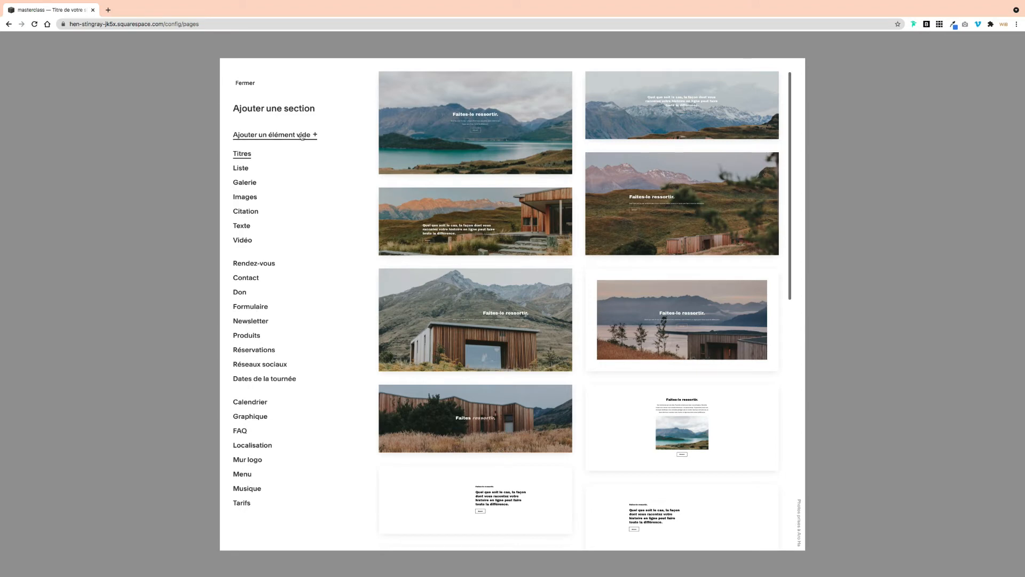
click(253, 320)
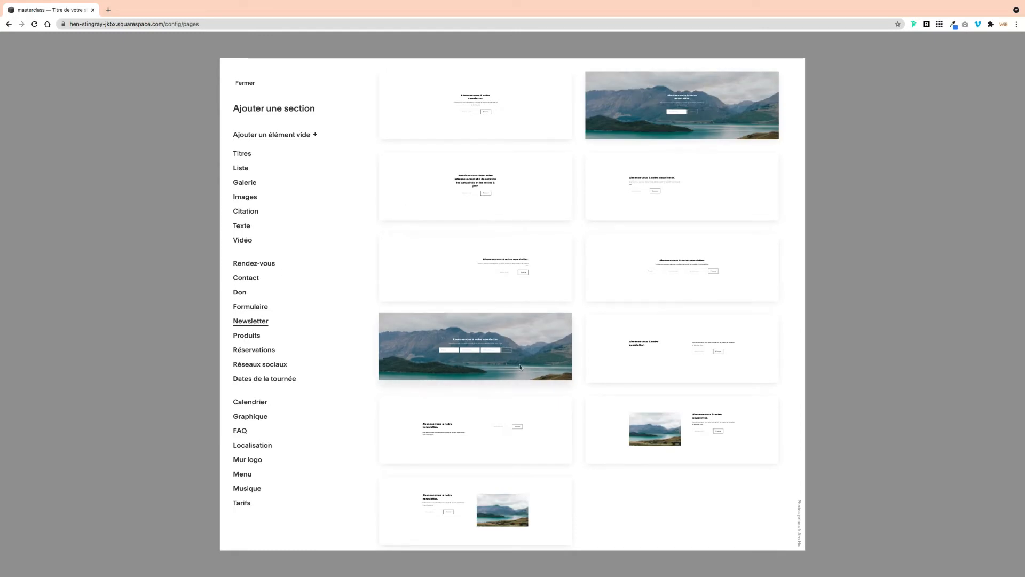
click(680, 198)
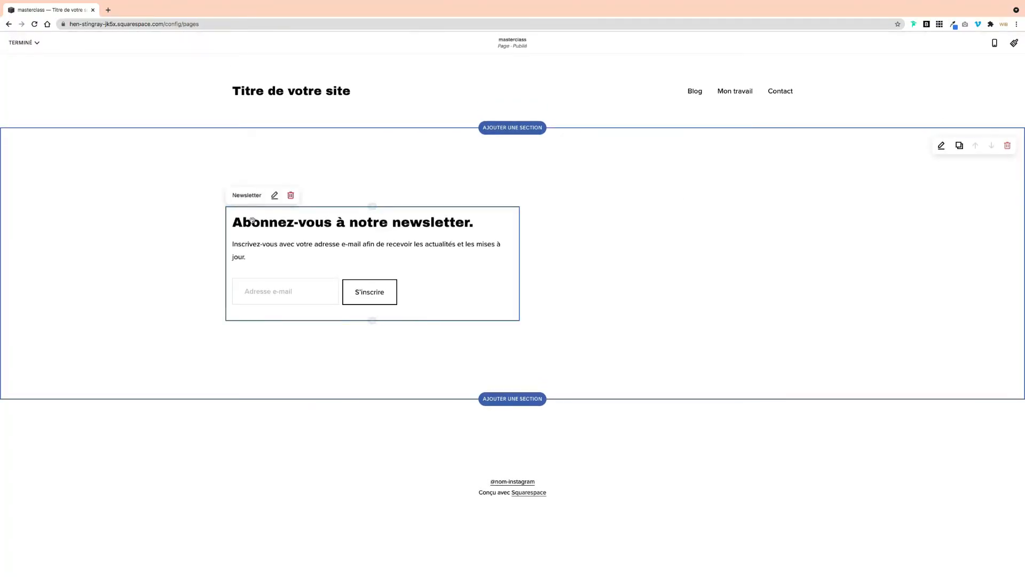
Set the newsletter block's title to "Inscris toi à la masterclass gratuite"
click(274, 195)
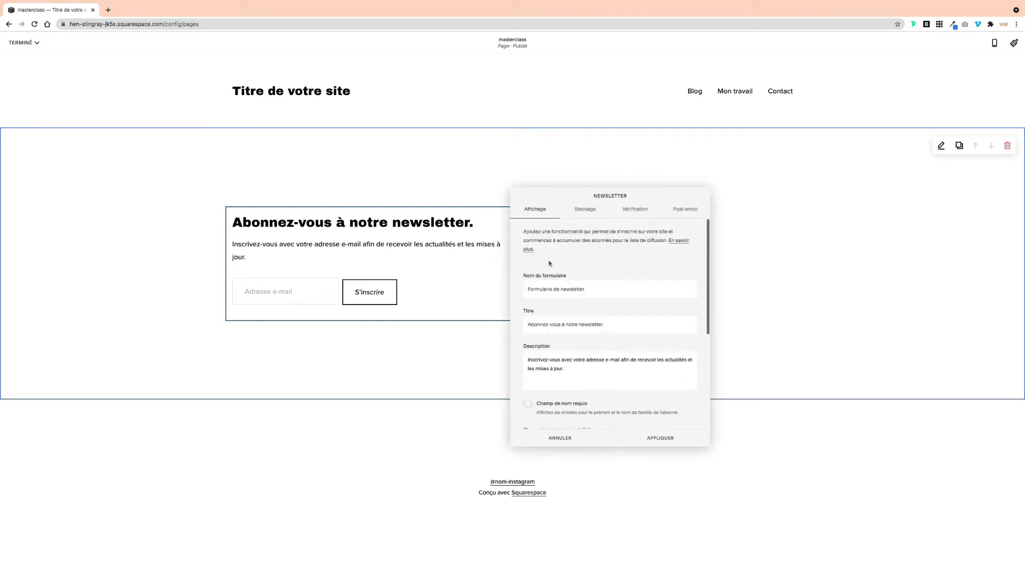
drag(607, 324, 527, 324)
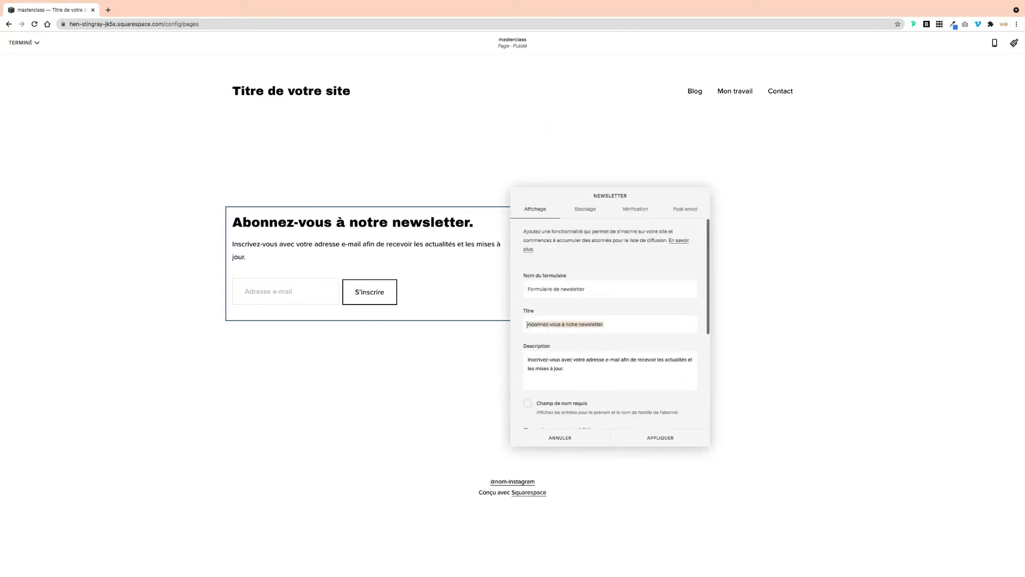
text(Inscris toi)
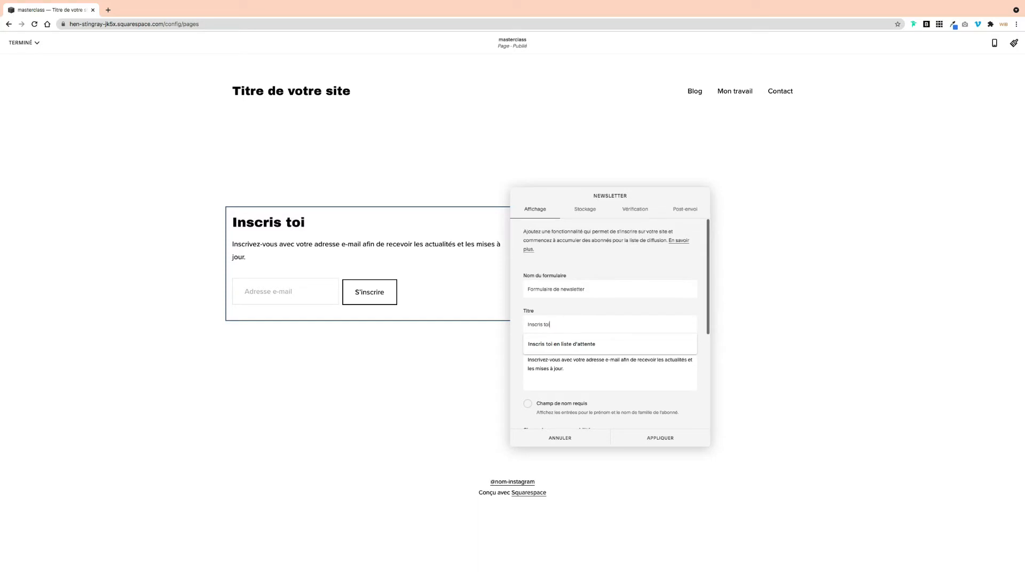
text( à la ma)
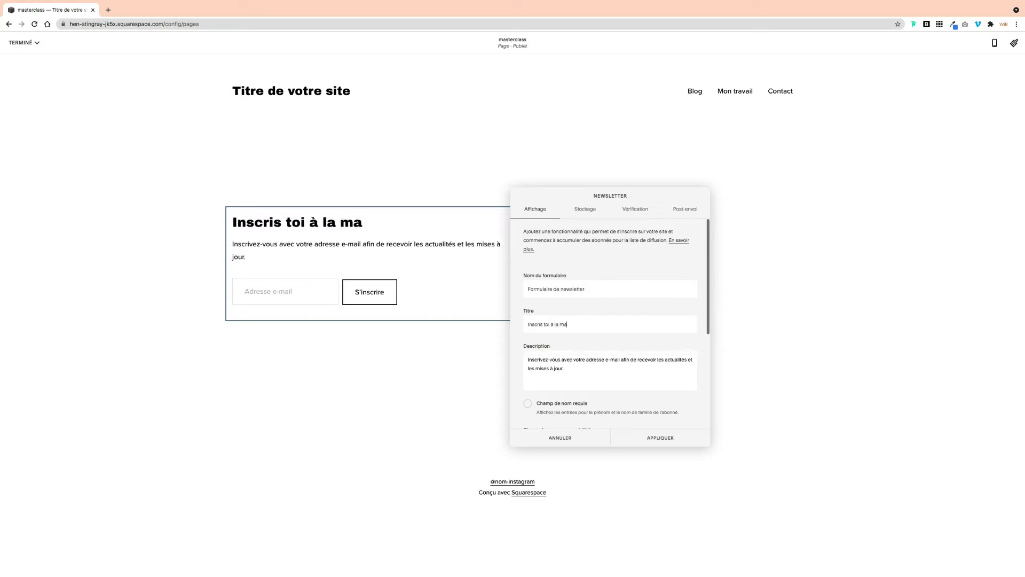
text(sterclass gratuite)
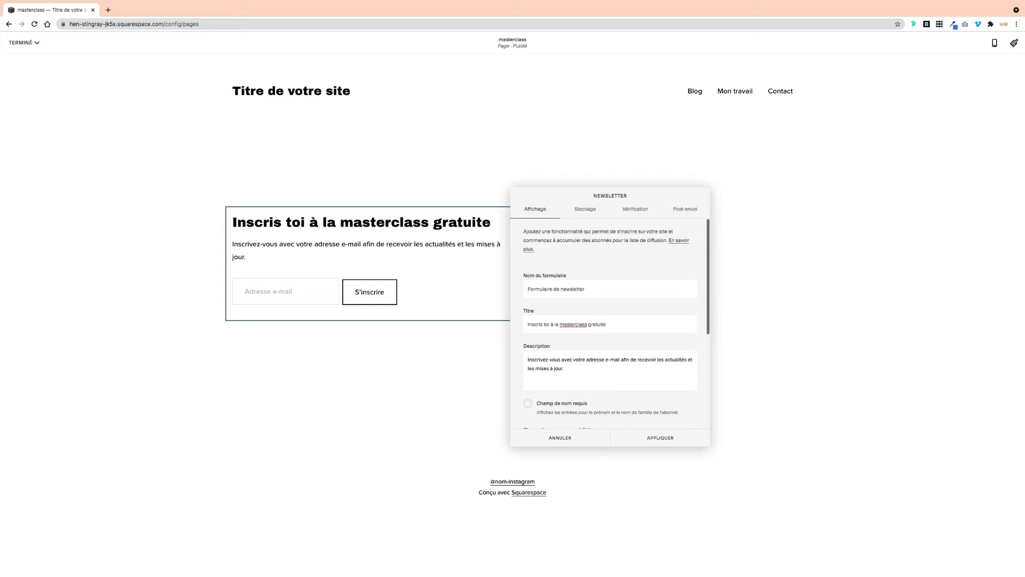
Try the required name field on the newsletter form, turn it back off, and review the remaining display options
click(572, 372)
scroll(572, 372, down, 2)
click(540, 328)
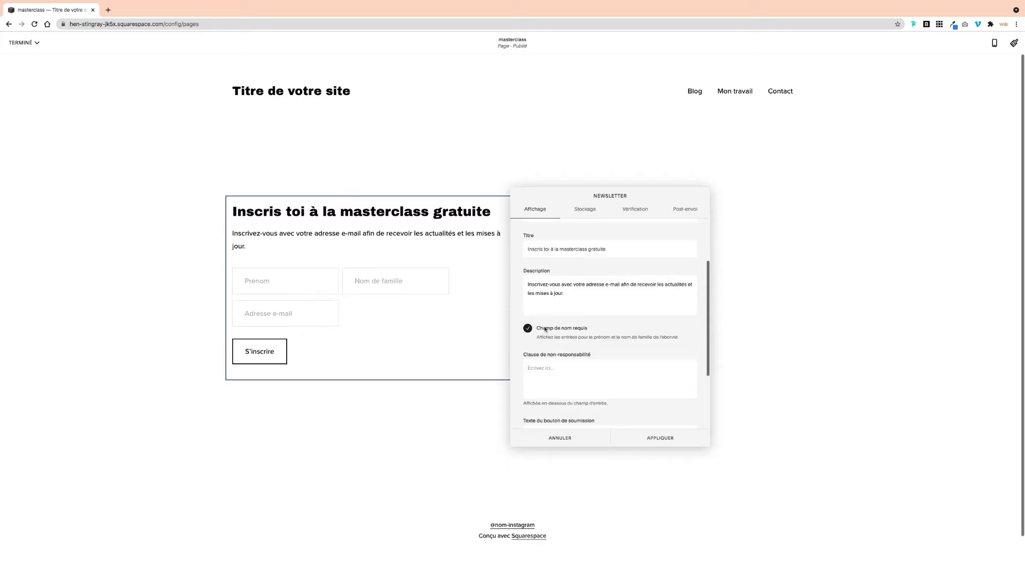
click(527, 327)
click(560, 381)
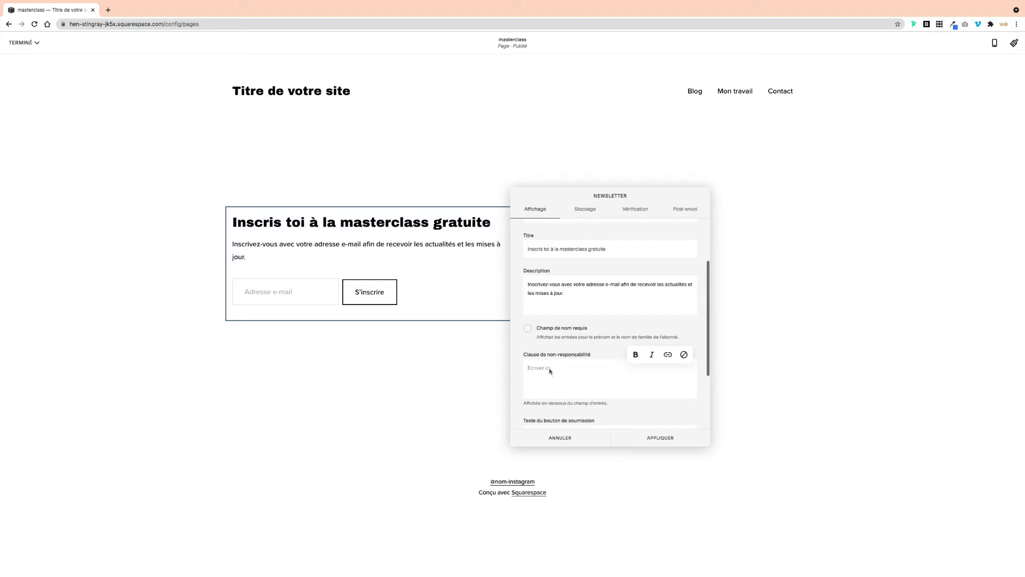
scroll(550, 371, down, 3)
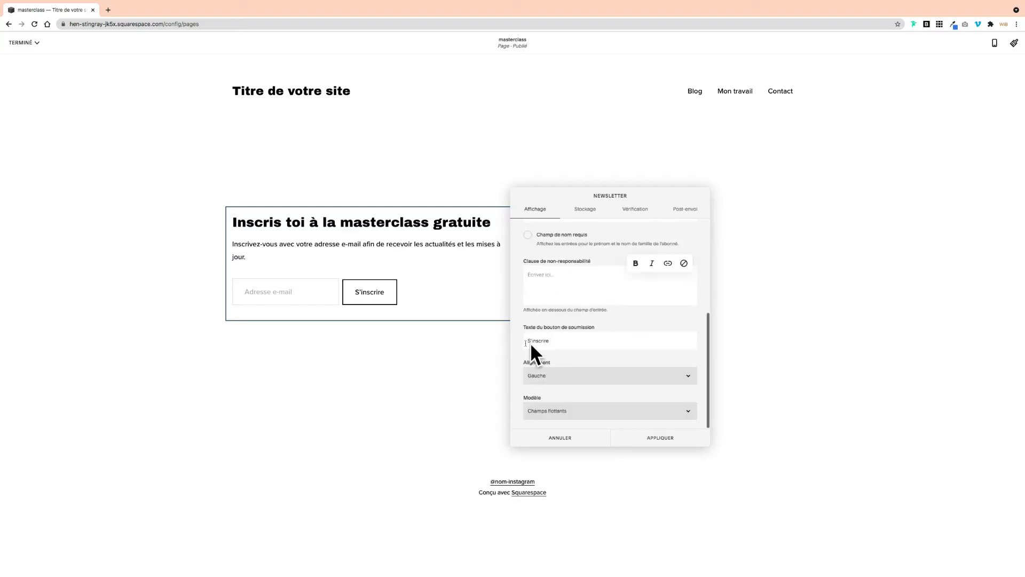
Review the storage services available for the newsletter form and apply the block's settings
click(585, 210)
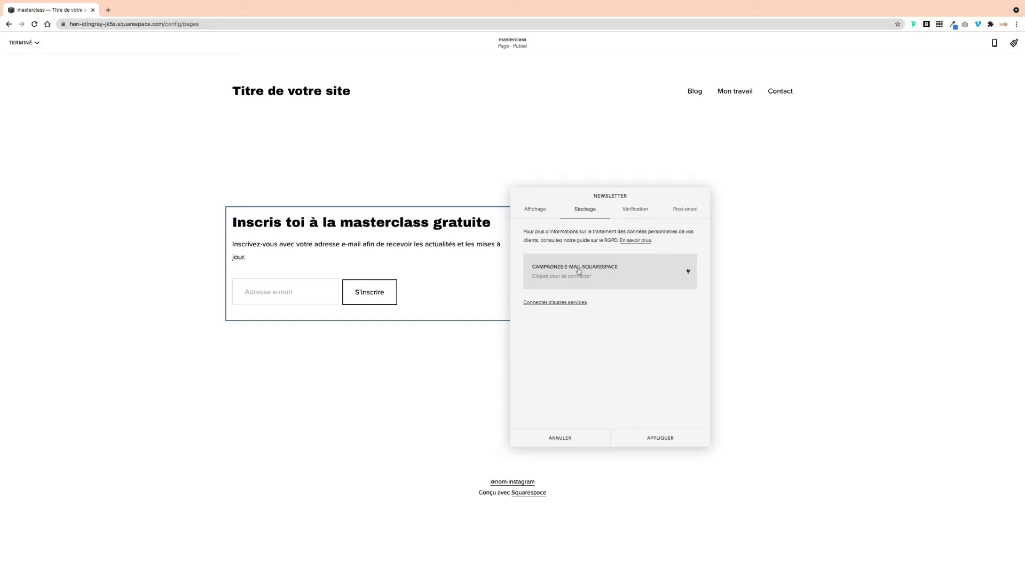
click(553, 302)
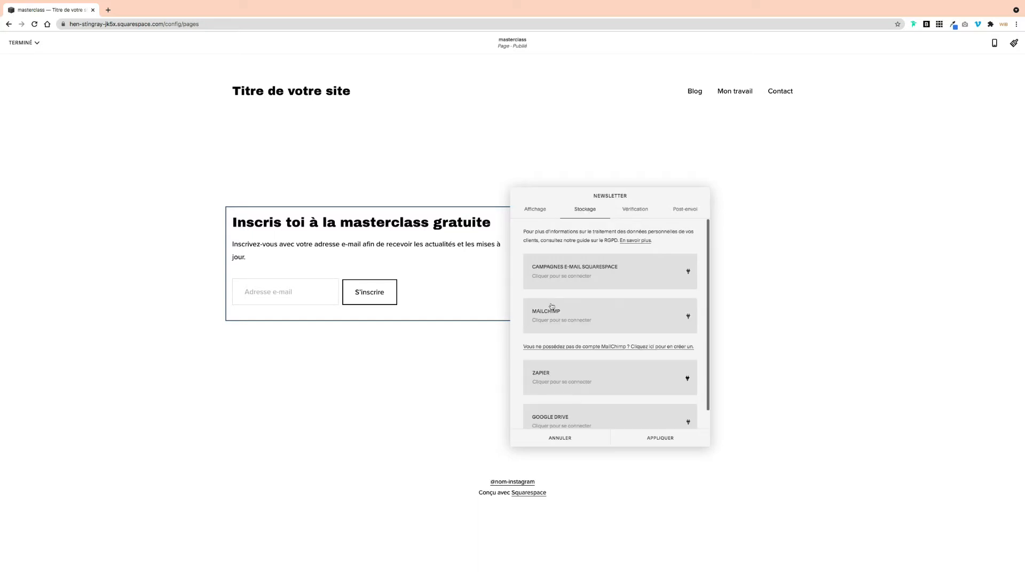
scroll(557, 412, down, 1)
click(535, 209)
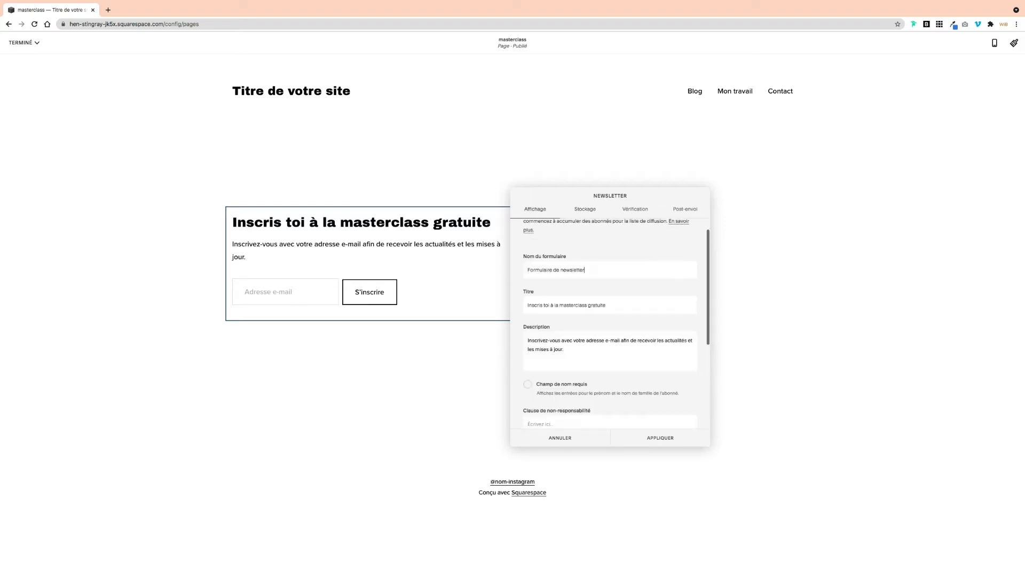
click(648, 439)
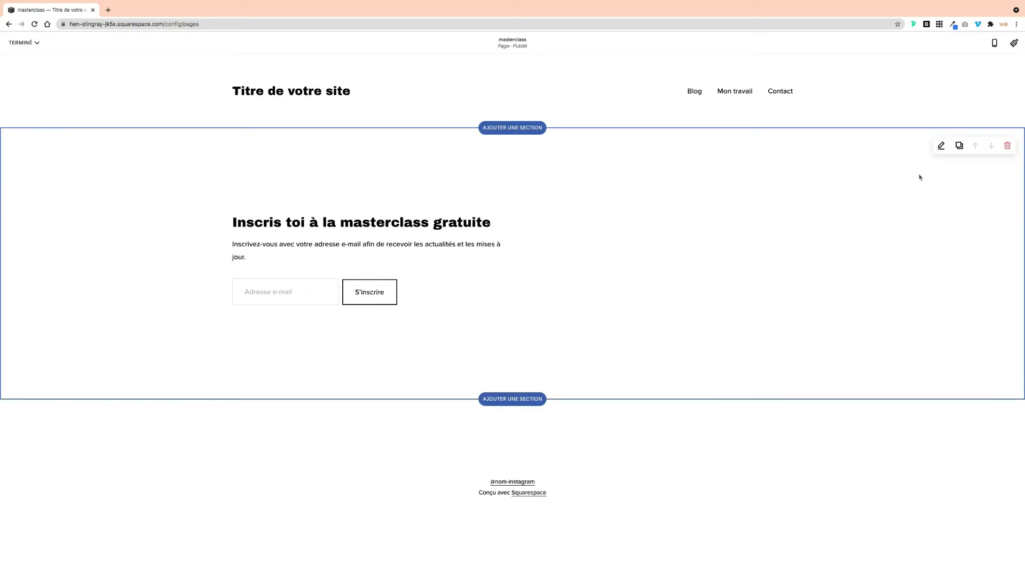
Add the photo of the long-haired woman in a checked blazer as the newsletter section's background image
click(941, 146)
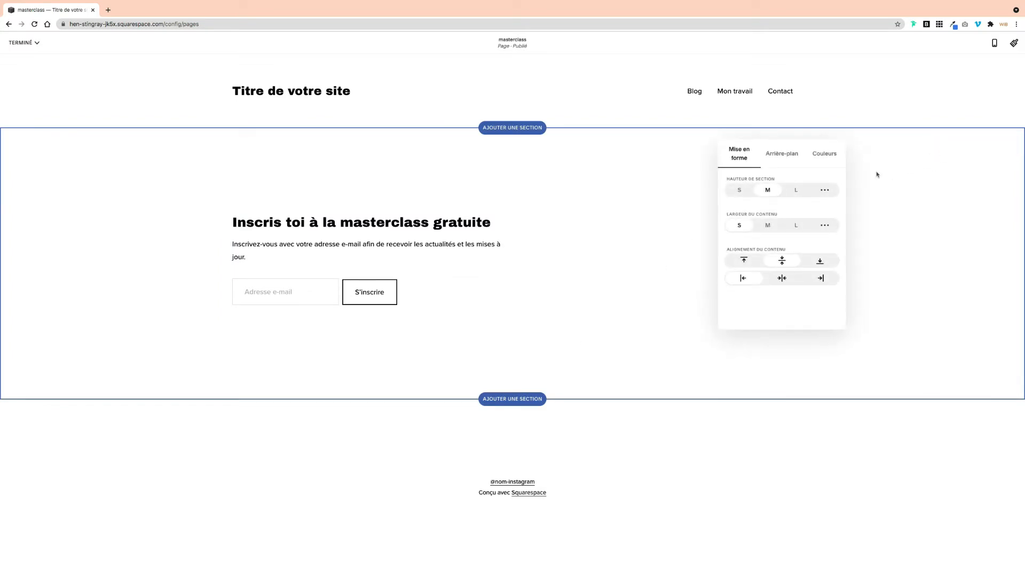
click(780, 159)
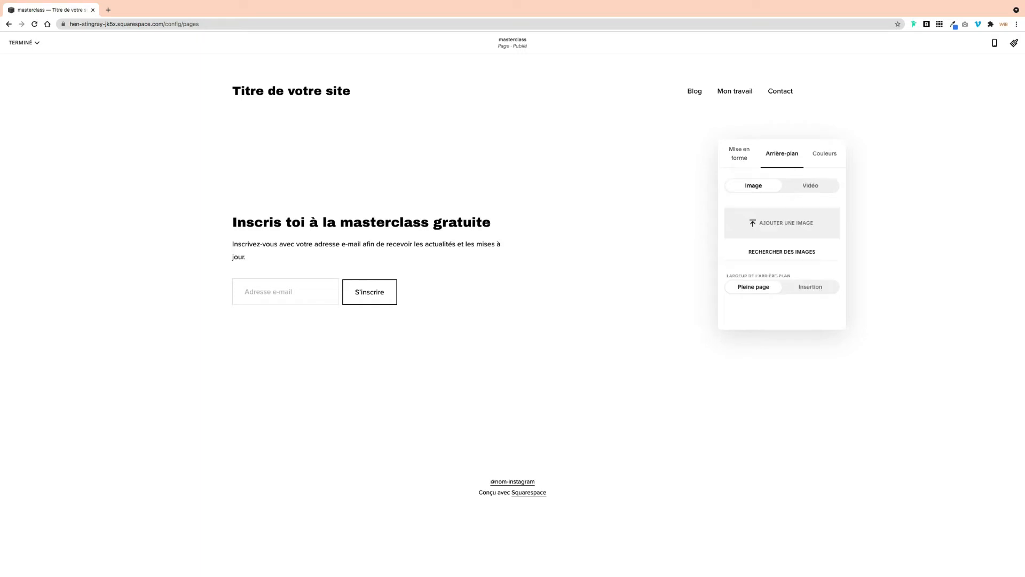
click(824, 153)
scroll(793, 225, down, 2)
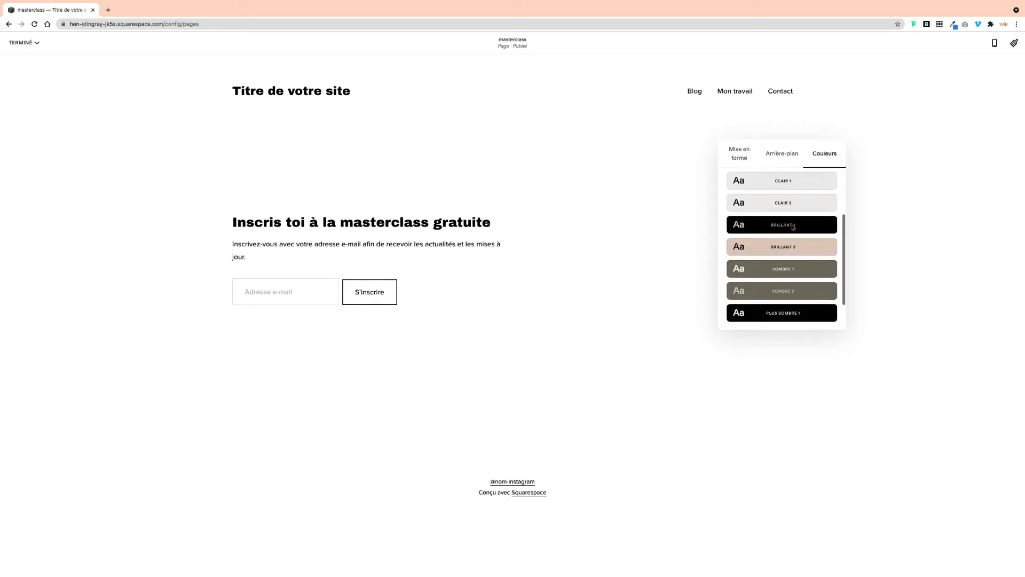
scroll(793, 224, up, 2)
click(781, 154)
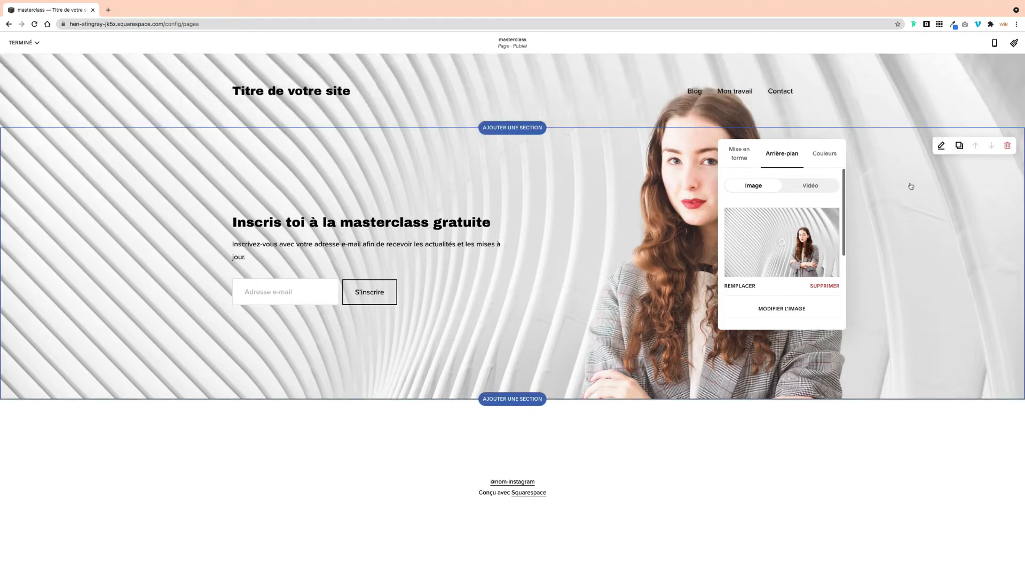
Try content width M on the newsletter section, return it to S, and set the section height to L
click(942, 147)
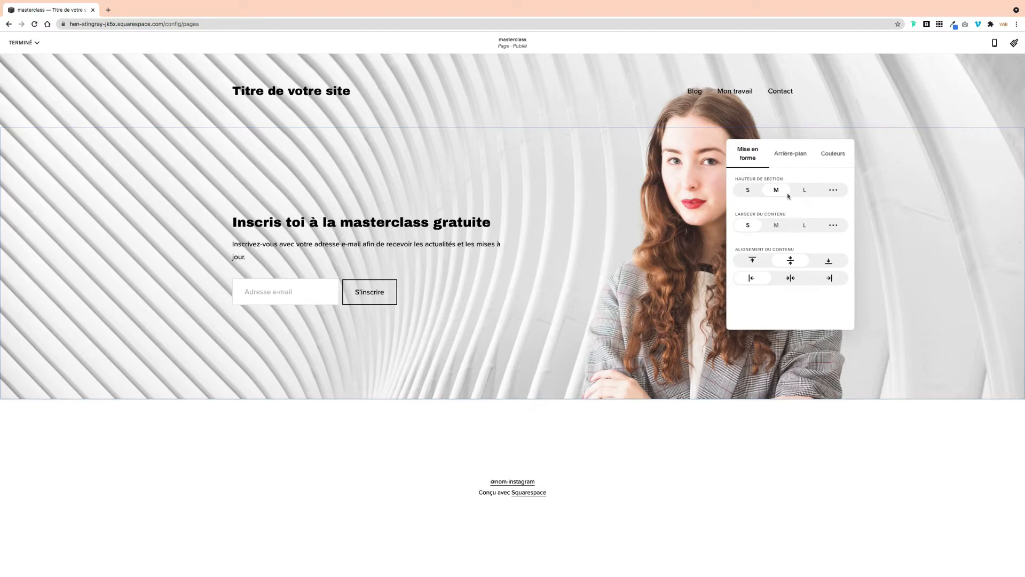
click(779, 226)
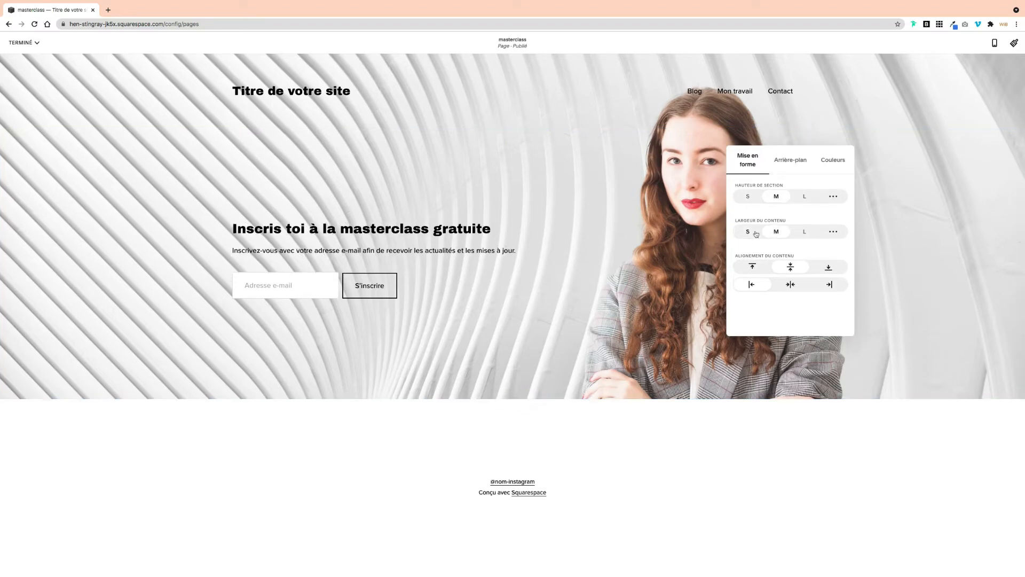
click(754, 233)
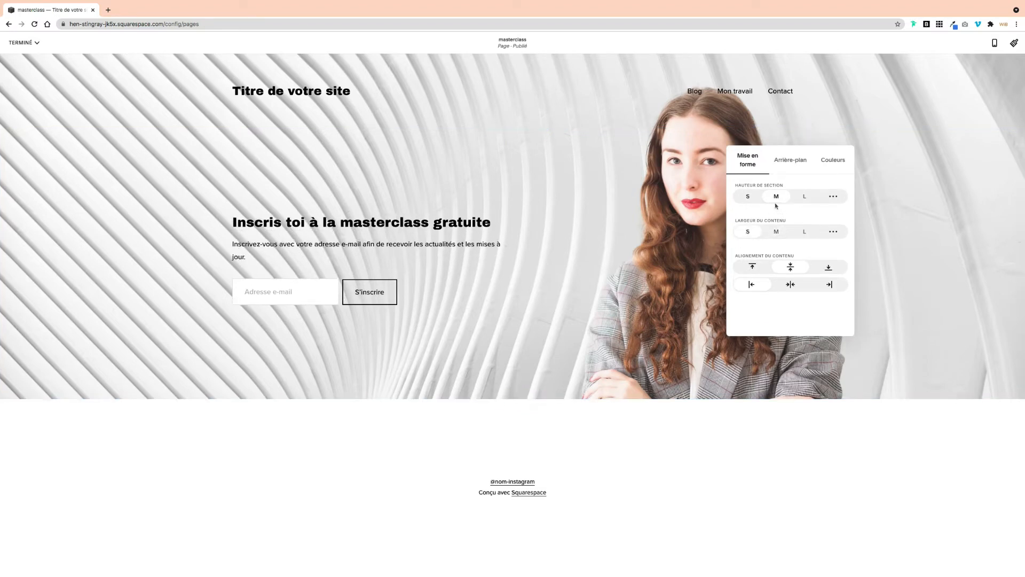
click(804, 197)
scroll(642, 214, down, 3)
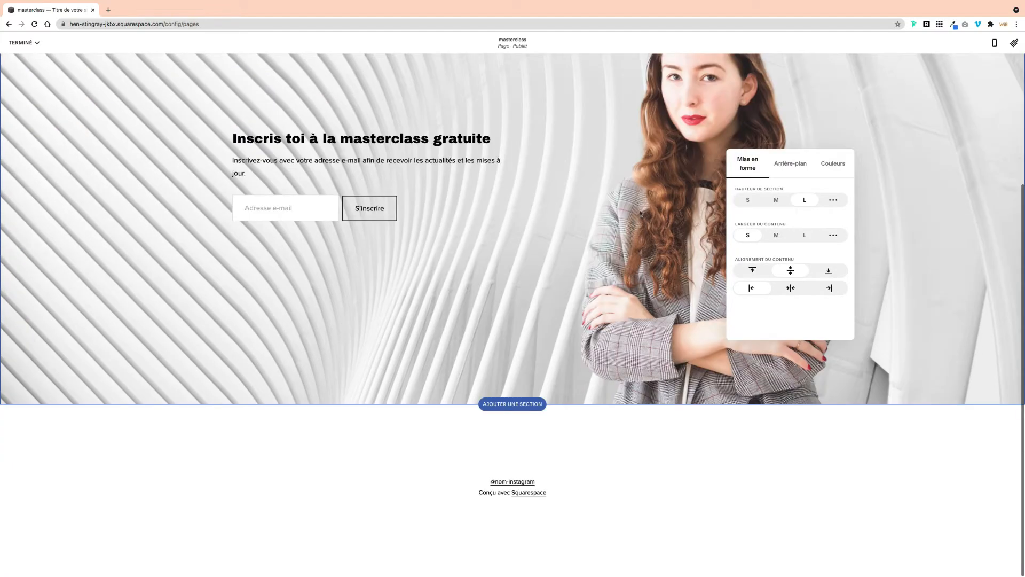
scroll(646, 267, up, 3)
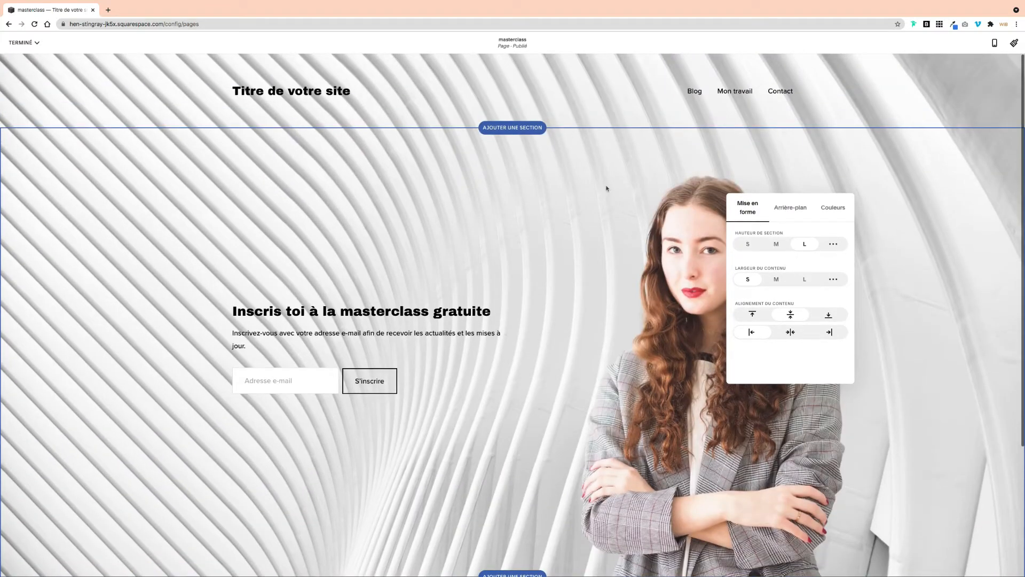
Compare the M and L content widths on the section, restore S, and close the section settings
click(774, 280)
click(809, 284)
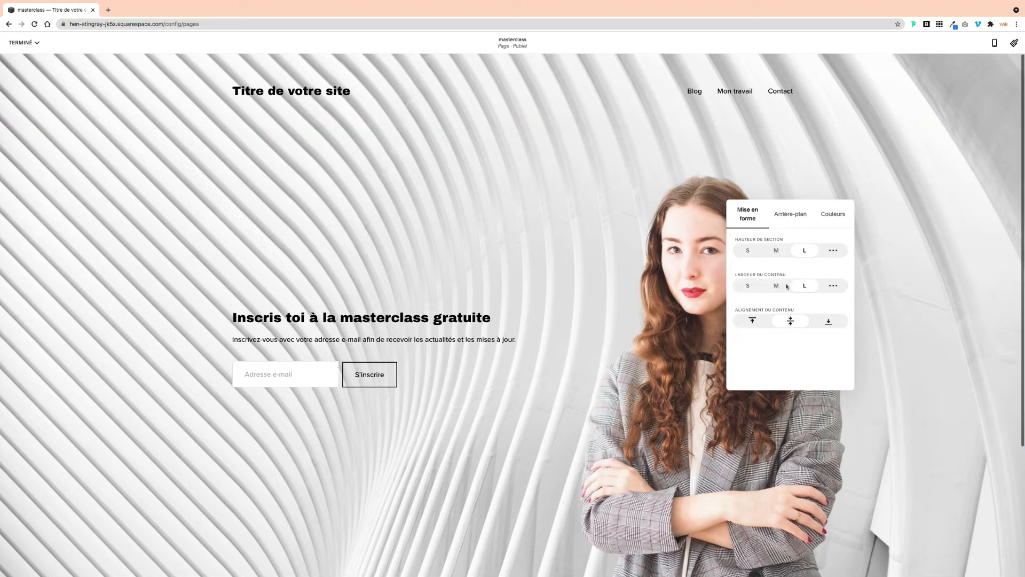
click(747, 286)
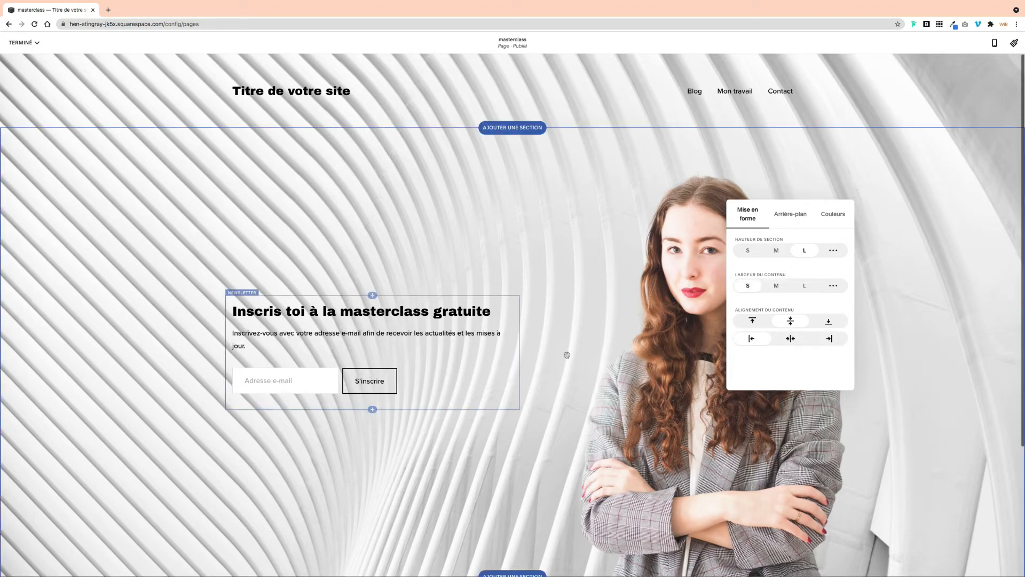
click(584, 321)
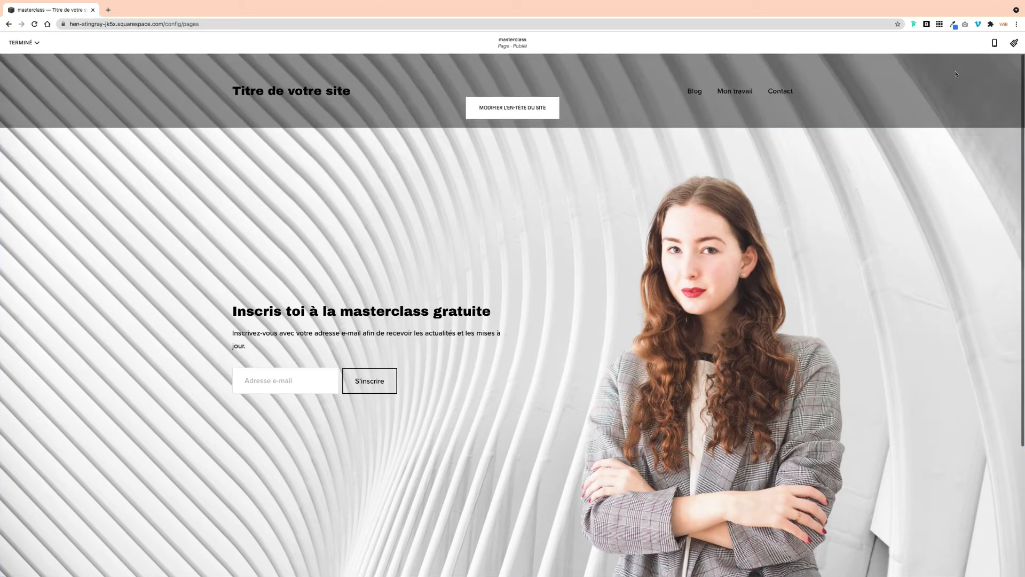
In the mobile view, shift the focal point of the newsletter section's background photo so more of the woman shows
click(994, 42)
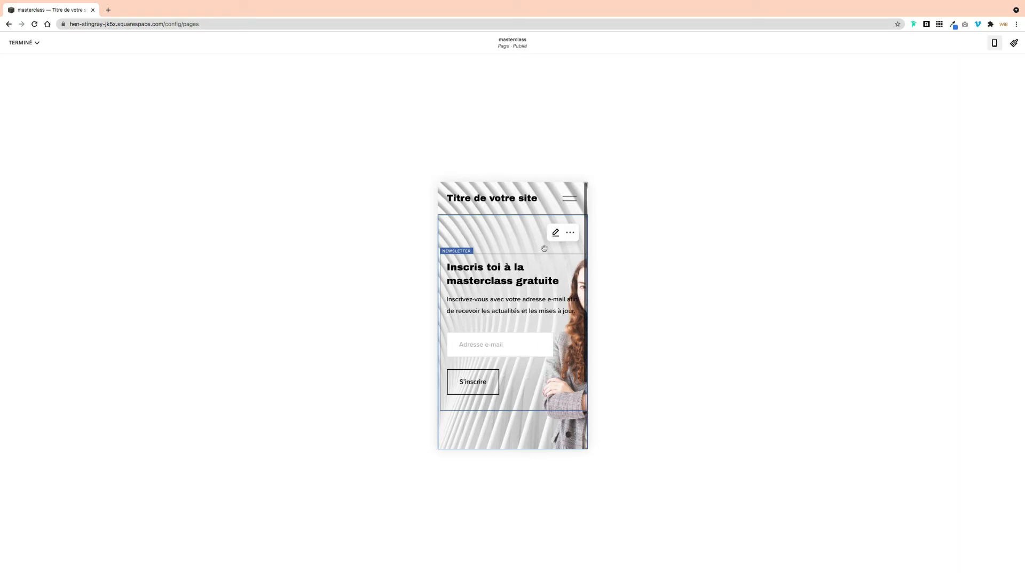
click(556, 233)
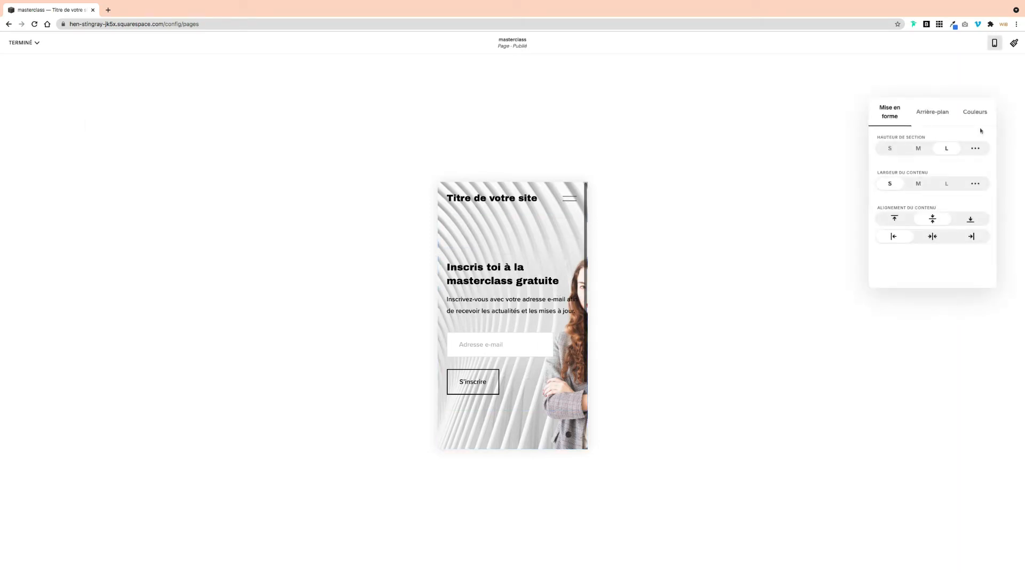
click(938, 113)
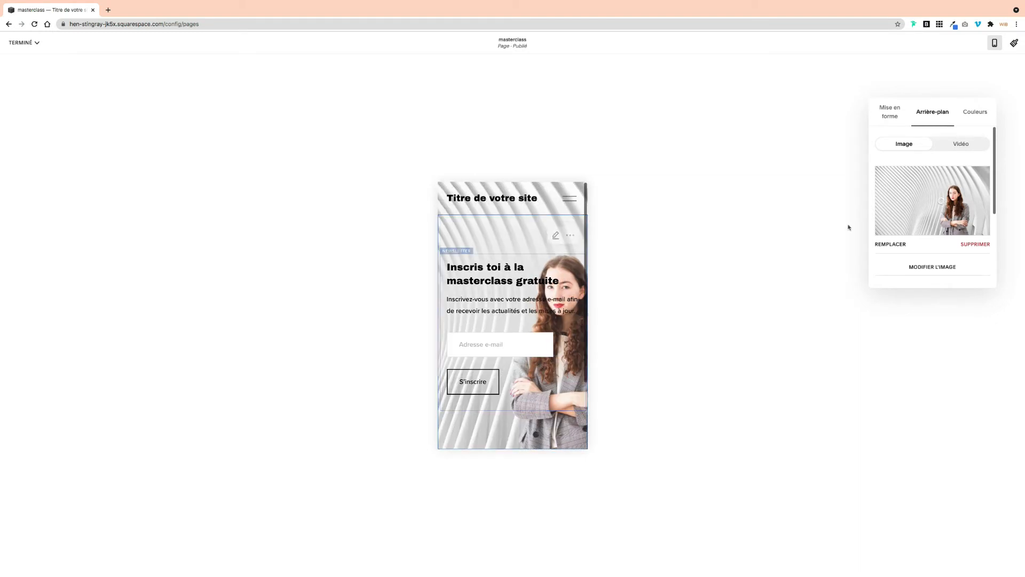
Try a 41 % overlay opacity on the section's background photo in the mobile view, and set it to 10 % in the desktop view
scroll(931, 235, down, 3)
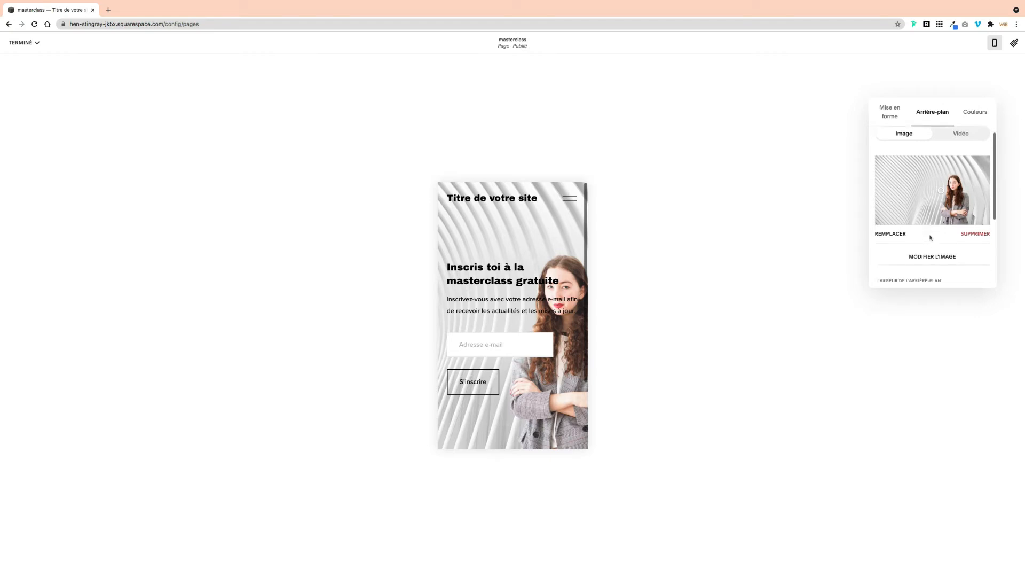
drag(892, 260, 927, 262)
click(994, 43)
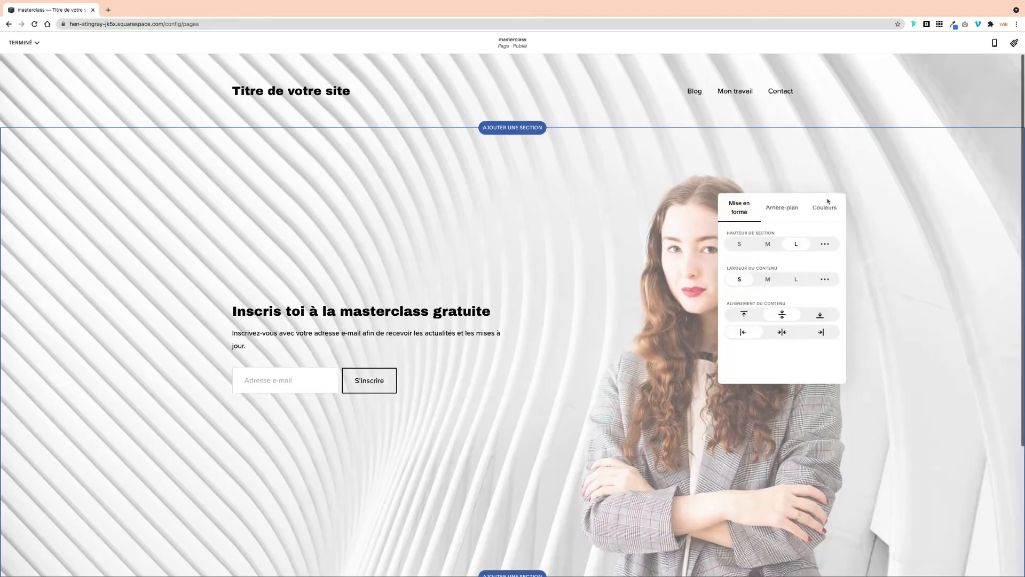
scroll(754, 349, down, 2)
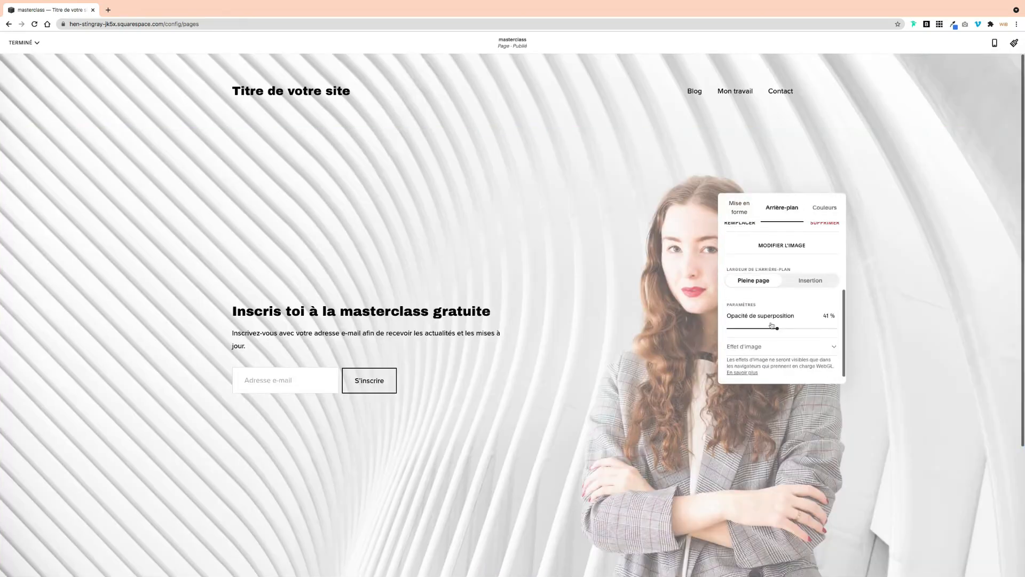
drag(777, 328, 740, 328)
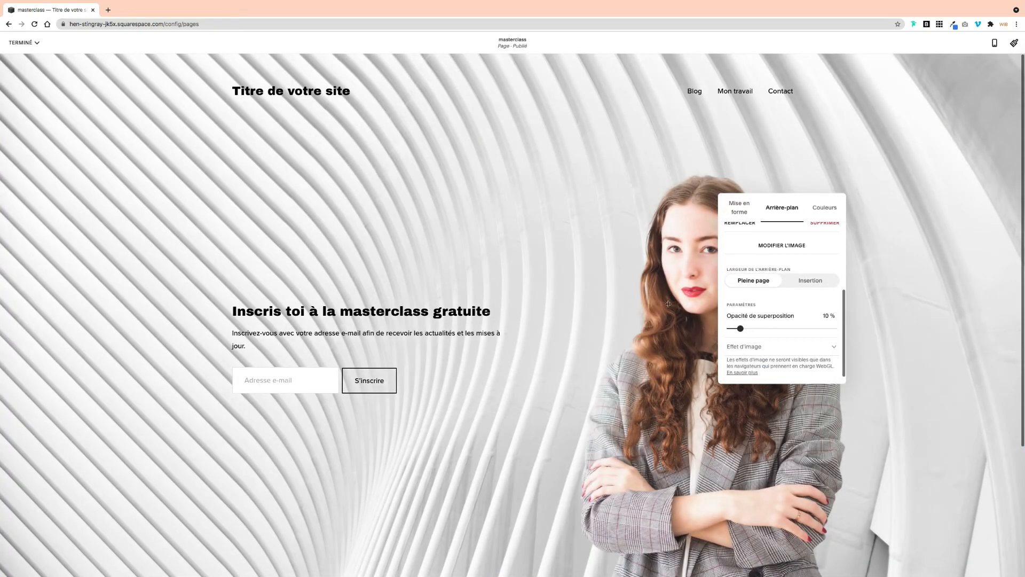
click(576, 252)
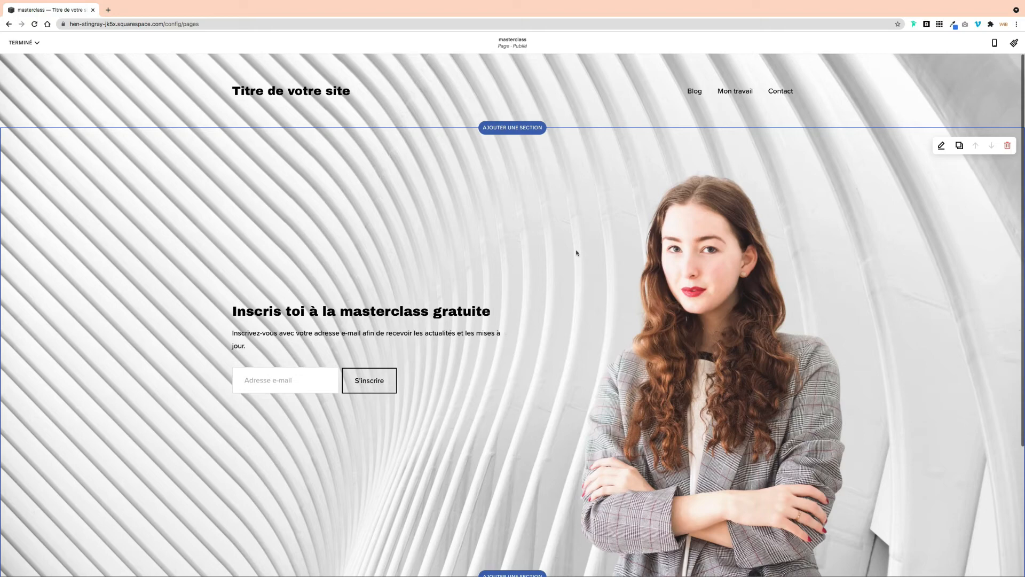
Check the newsletter section on the full page, save the changes and leave editing mode
scroll(583, 251, down, 3)
scroll(570, 227, up, 3)
scroll(475, 208, down, 1)
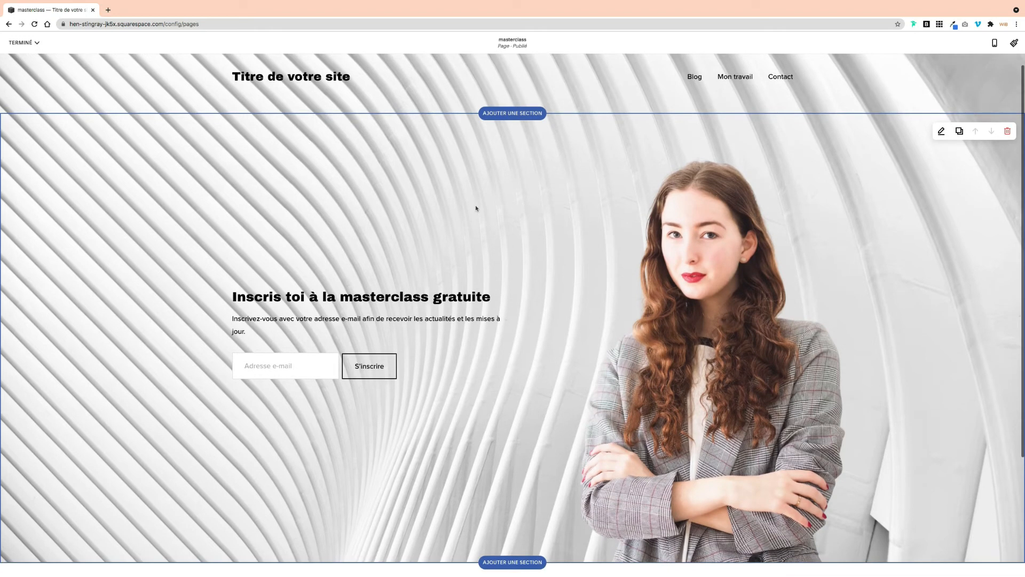
click(21, 42)
click(21, 57)
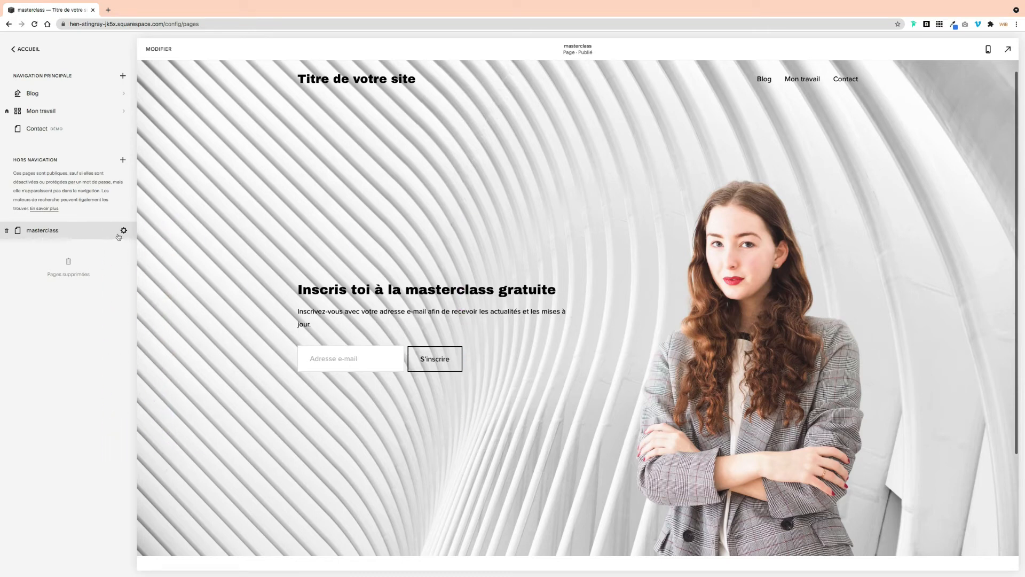
Inject a style block into the masterclass page's header code that sets #header and #footer-sections to "display: none !important;", and save the page settings
mouse_move(100, 228)
click(124, 232)
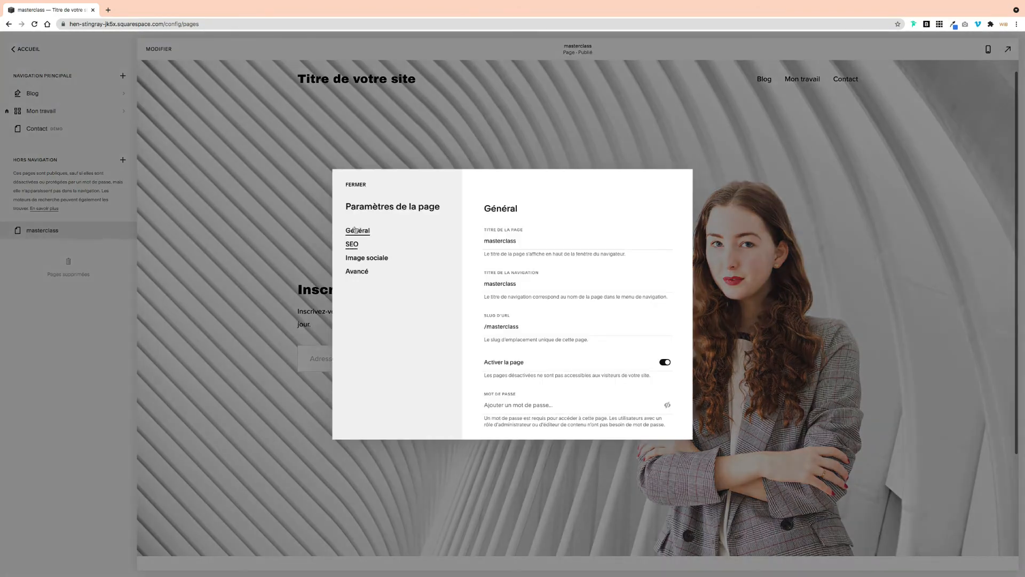
click(357, 272)
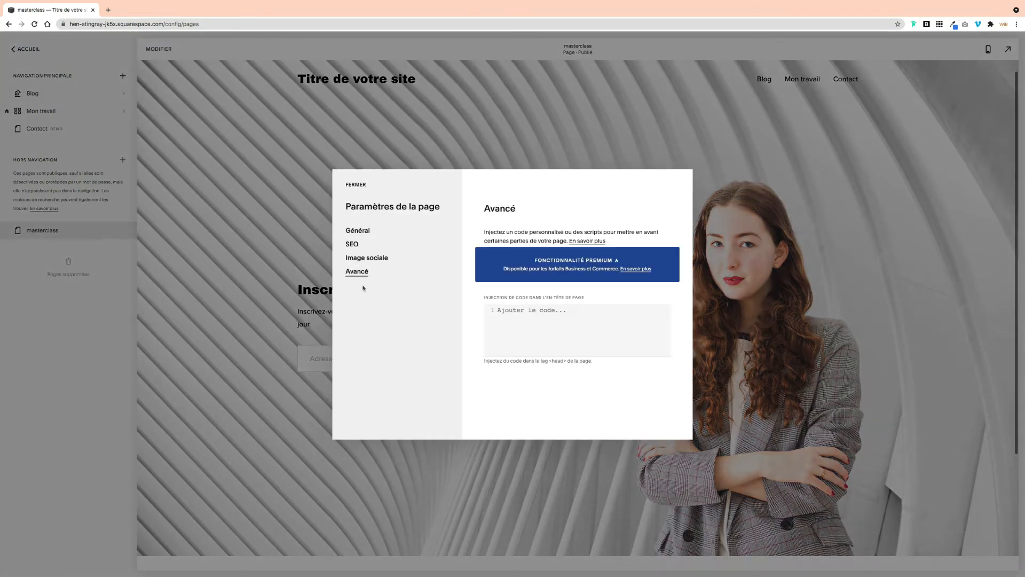
click(534, 315)
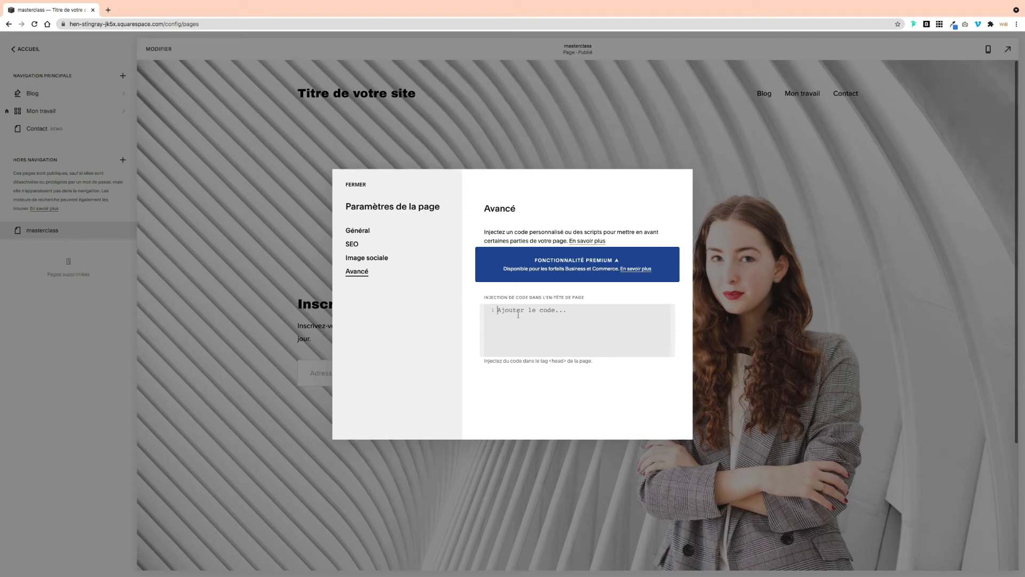
text(<style> #header{ display: none !important; } #footer-sections{ display: none !important; } </style>)
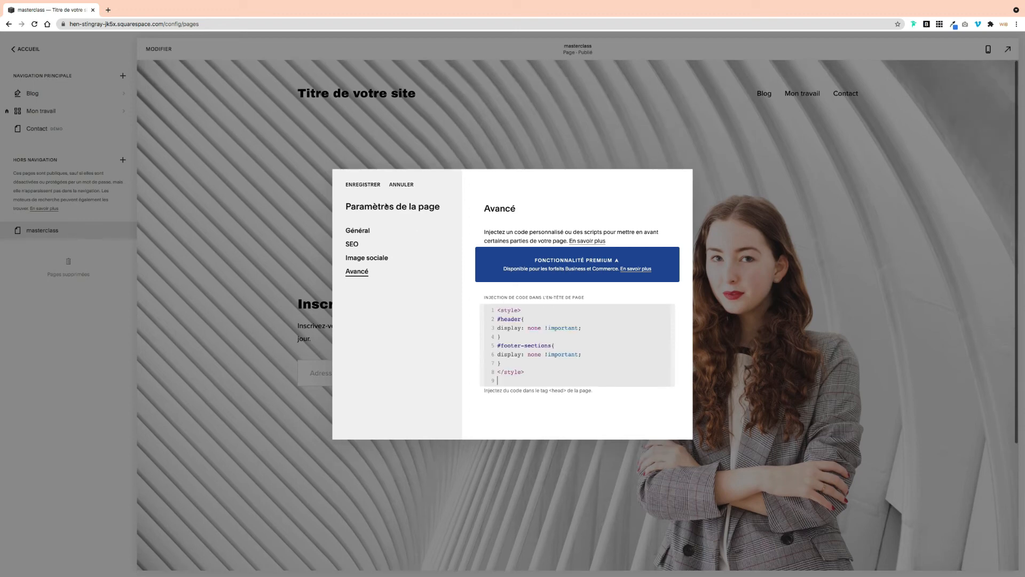
click(363, 184)
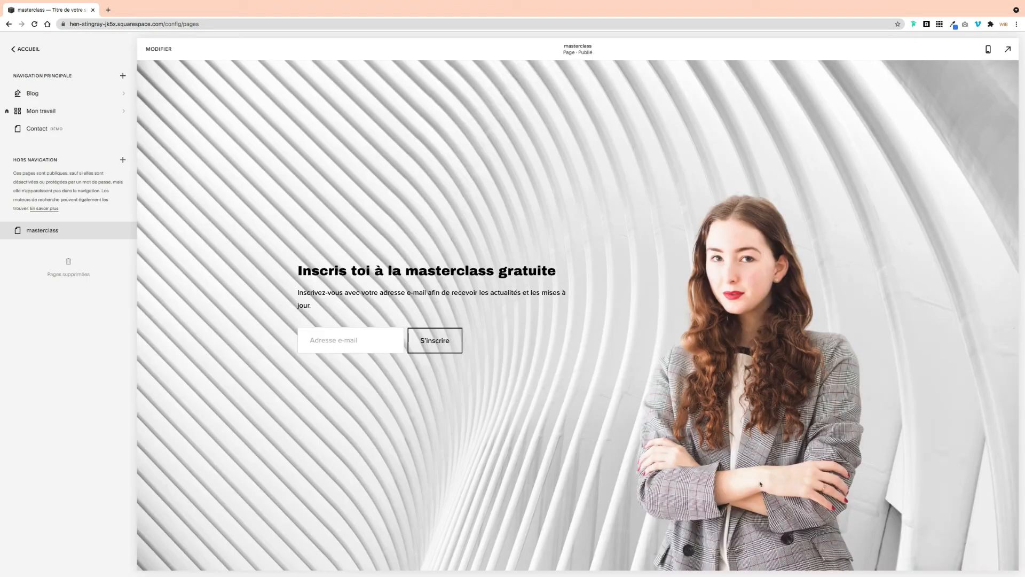
Reopen the page for editing and add the Citation section with a heading and four quotes below the newsletter section
click(158, 49)
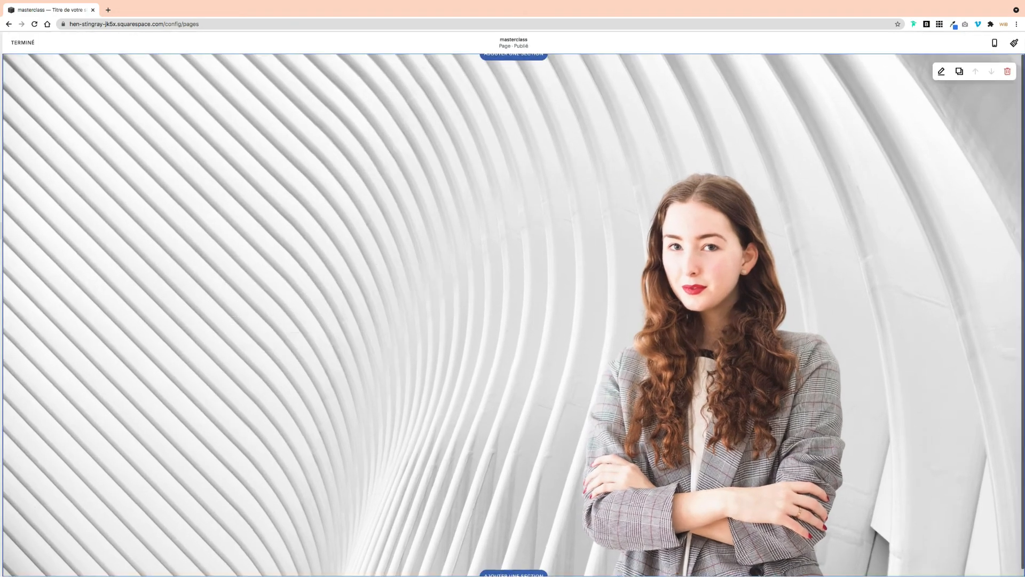
click(525, 573)
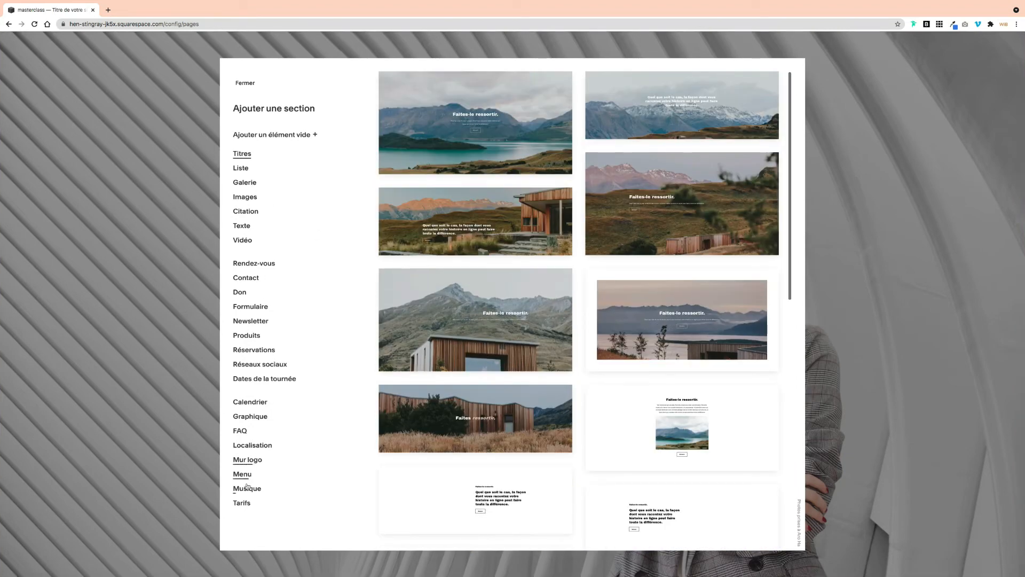
click(248, 212)
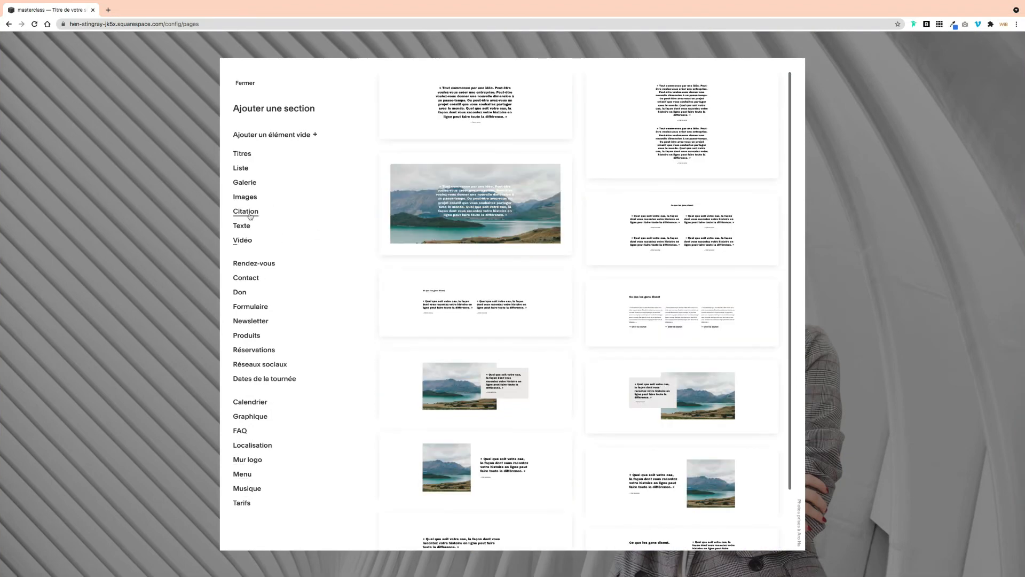
click(663, 239)
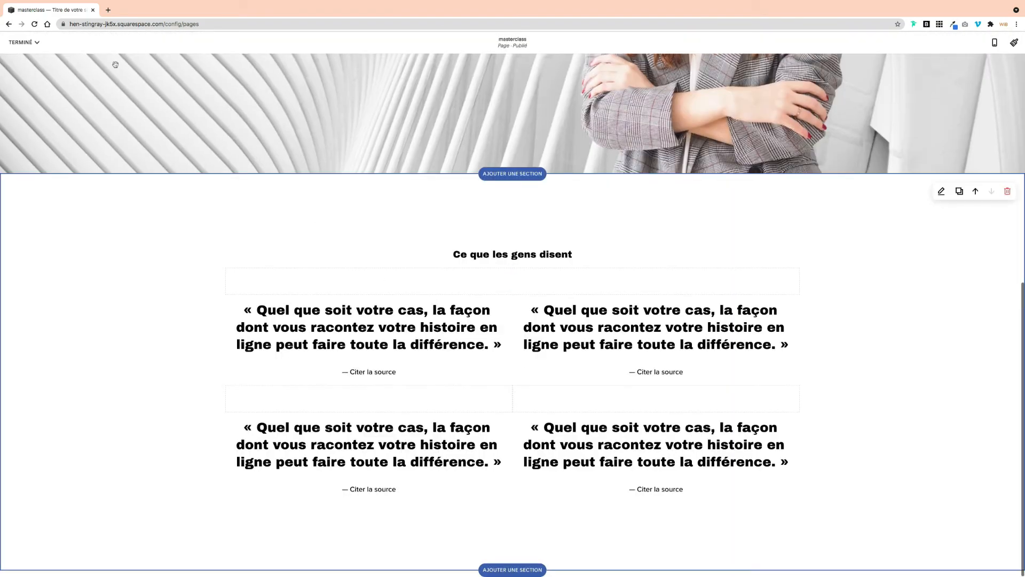
Finish editing the page and review the newsletter and quotes sections in the preview
click(20, 42)
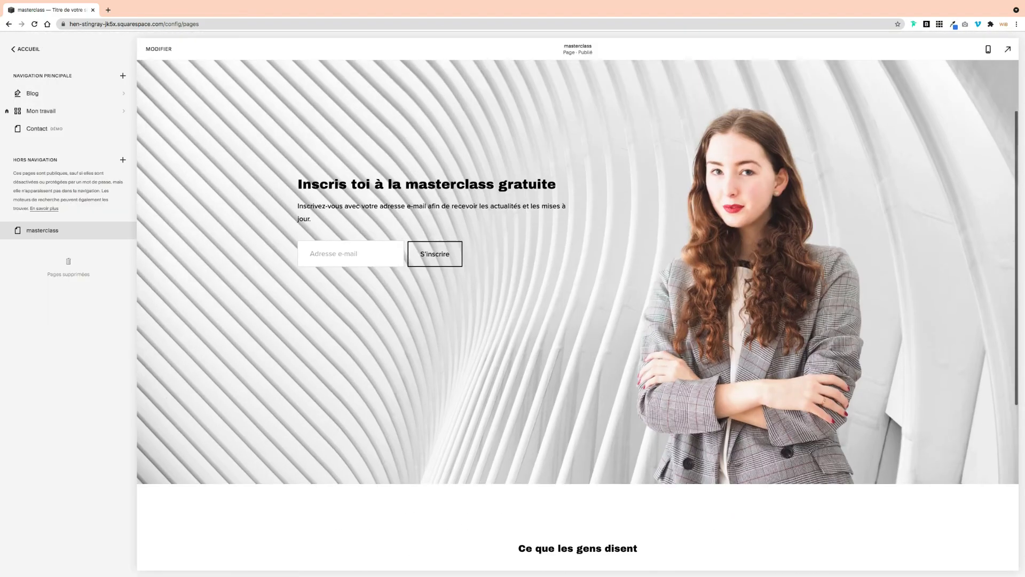
scroll(577, 315, down, 7)
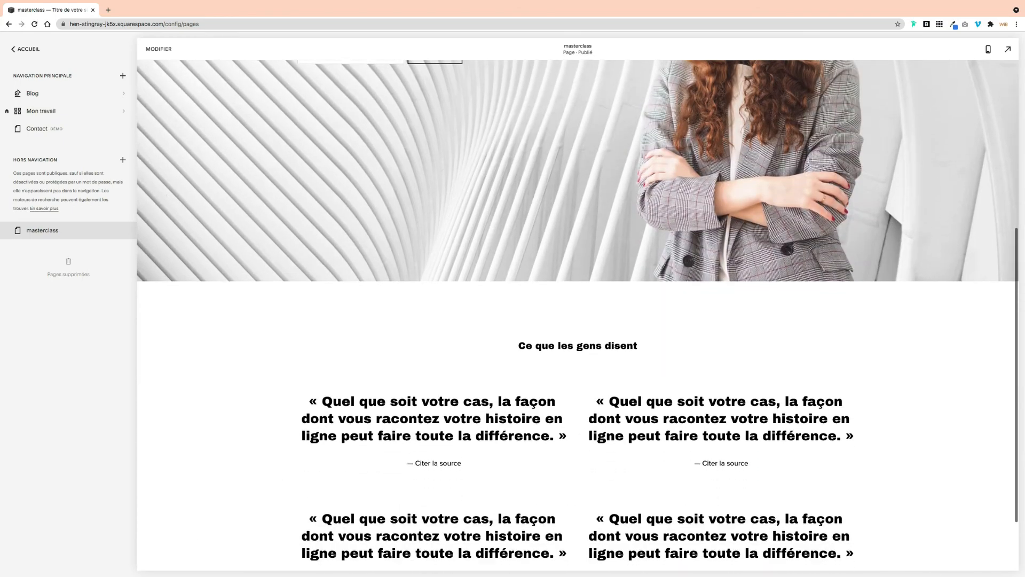
scroll(577, 315, up, 7)
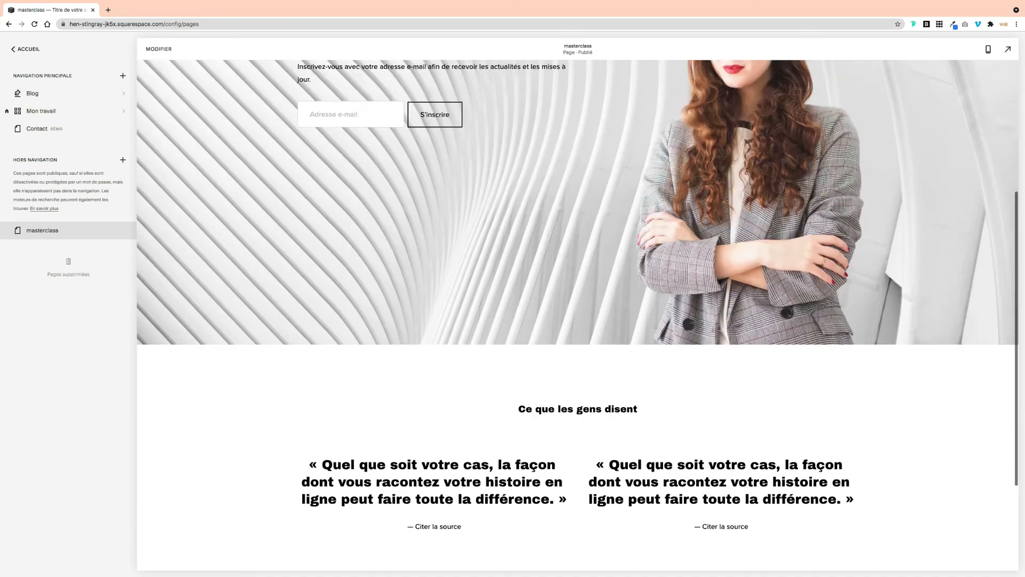